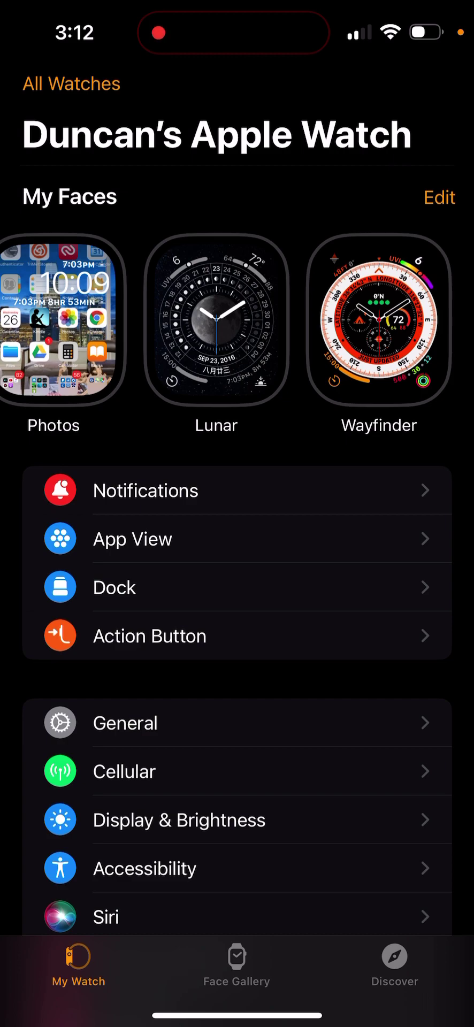
- Browse the My Faces carousel, then switch to the Face Gallery listing Modular faces
scroll(237, 319, left, 5)
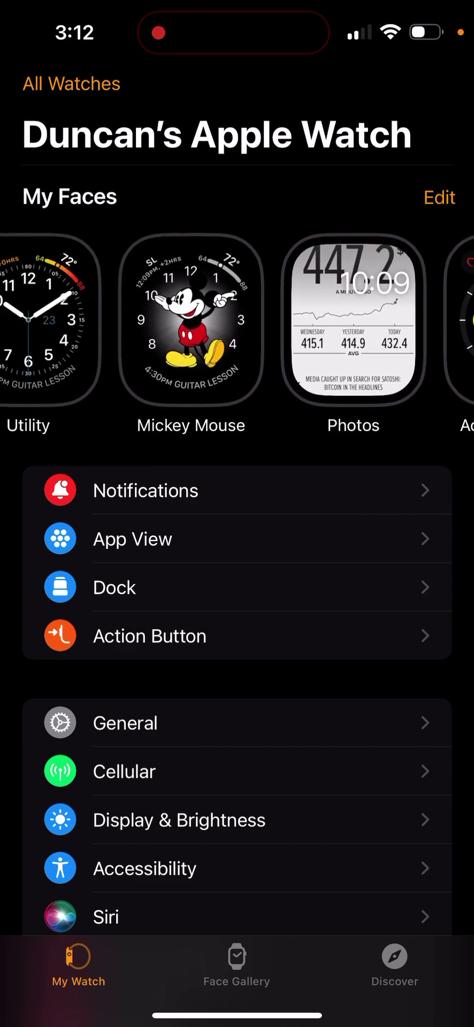
scroll(237, 320, left, 10)
scroll(237, 319, left, 10)
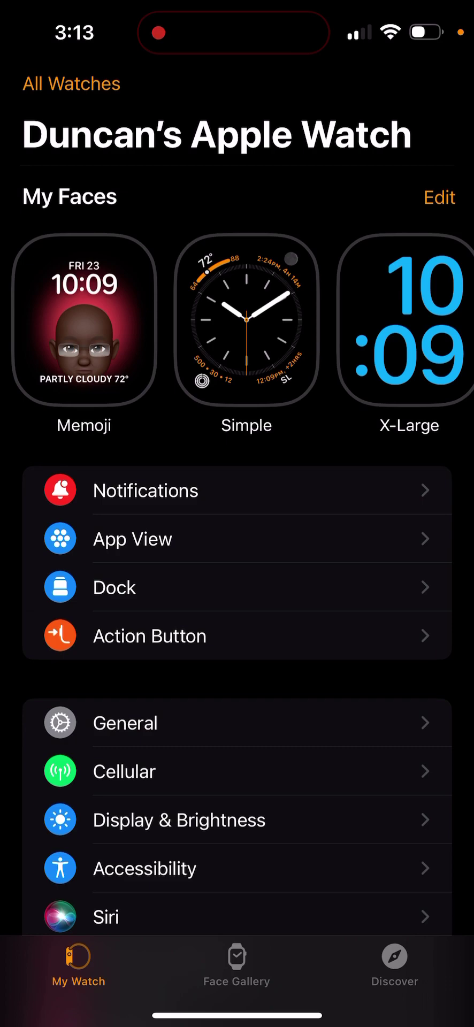
click(237, 965)
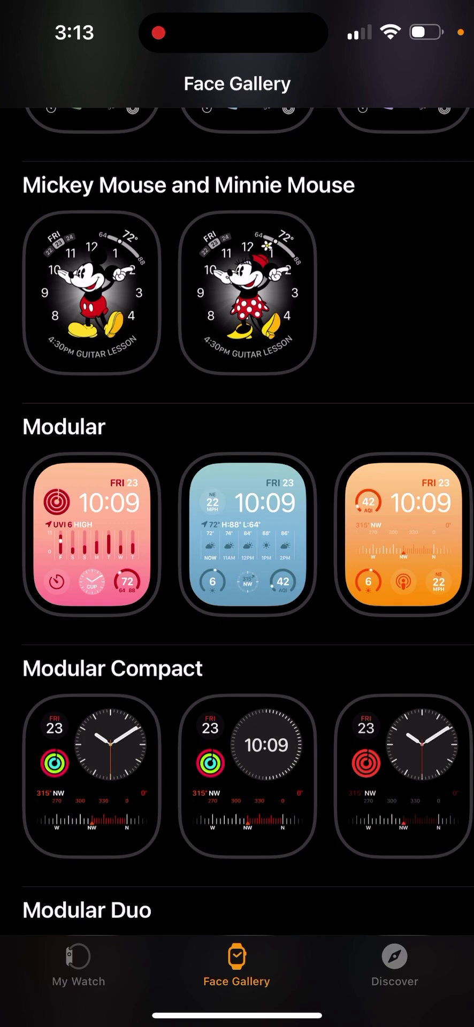
- Add the Abyss Blue Modular face from the Face Gallery to My Faces
click(247, 534)
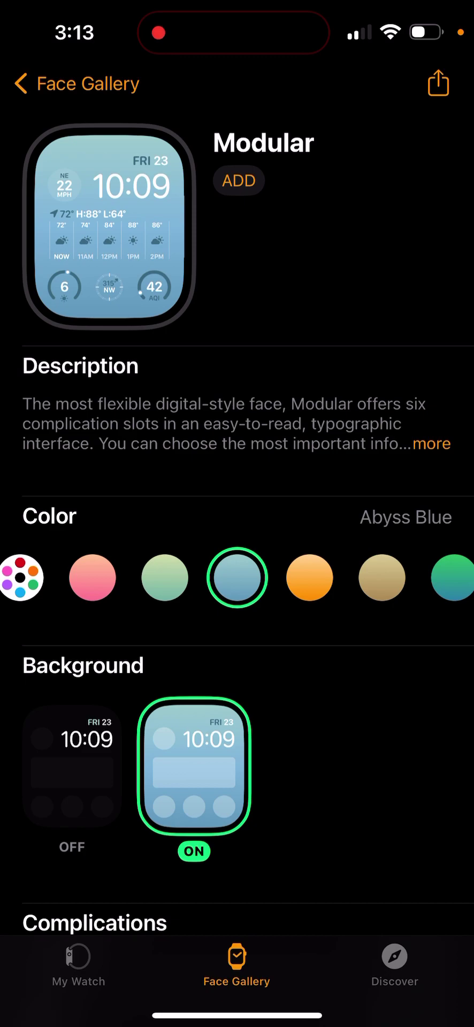
click(75, 84)
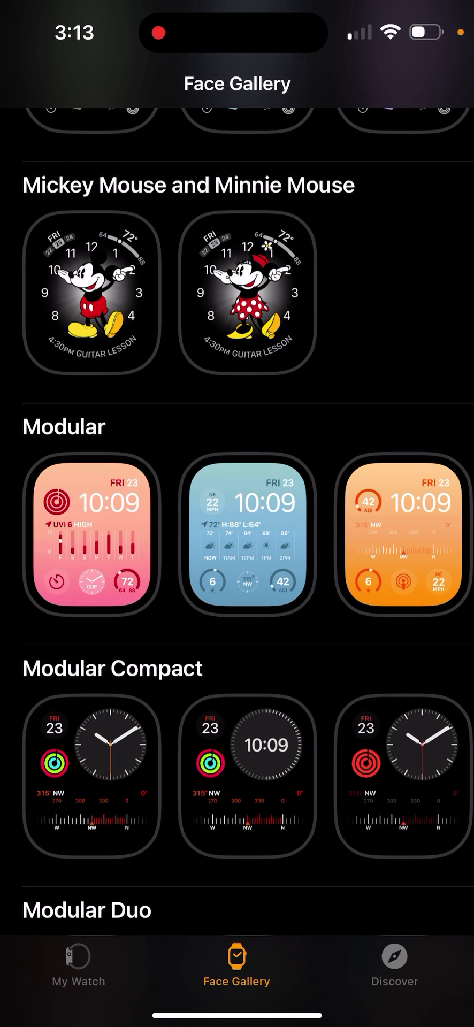
click(78, 968)
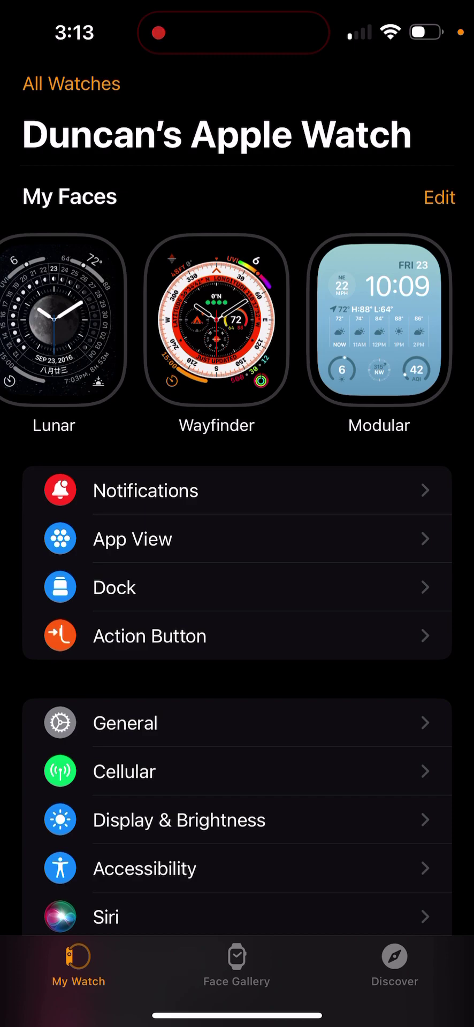
- Open the Abyss Blue Modular face's settings and its top-left complication choices
click(378, 319)
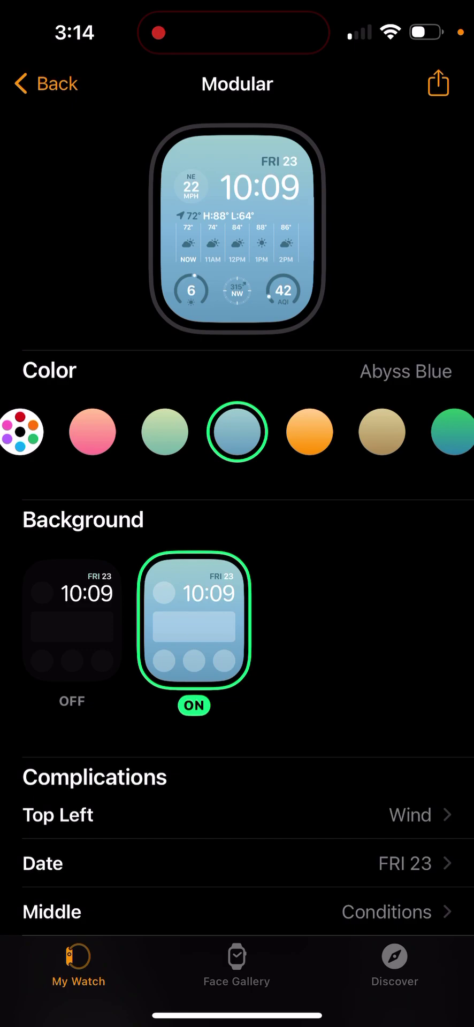
scroll(237, 588, down, 3)
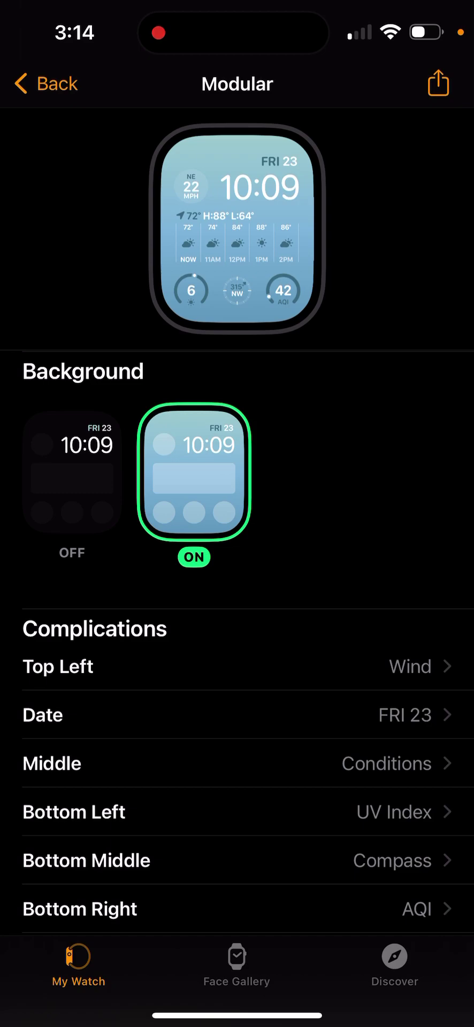
click(237, 667)
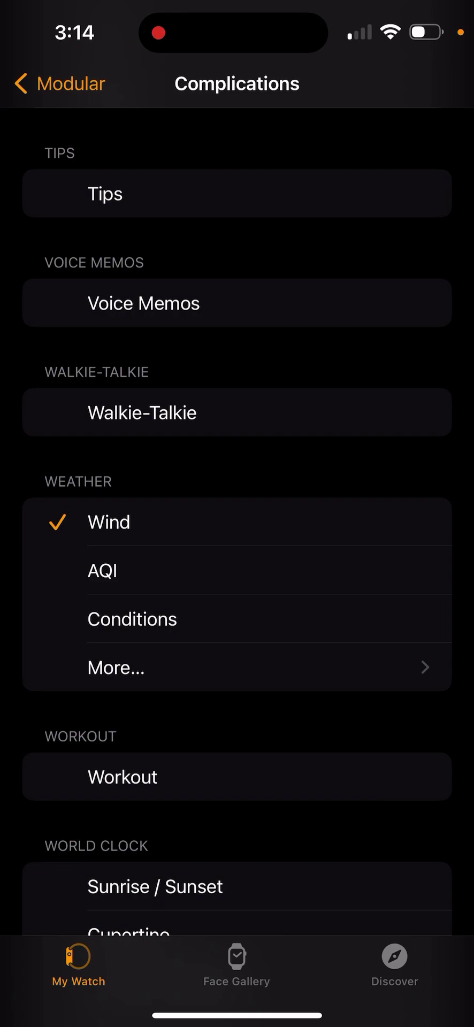
- Replace the top-left Wind complication with the Moscow world clock
scroll(237, 535, down, 3)
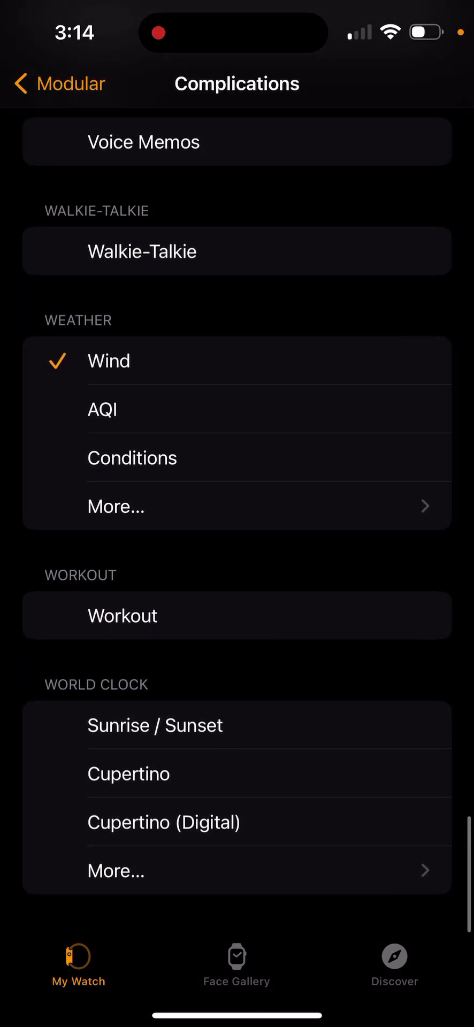
click(116, 870)
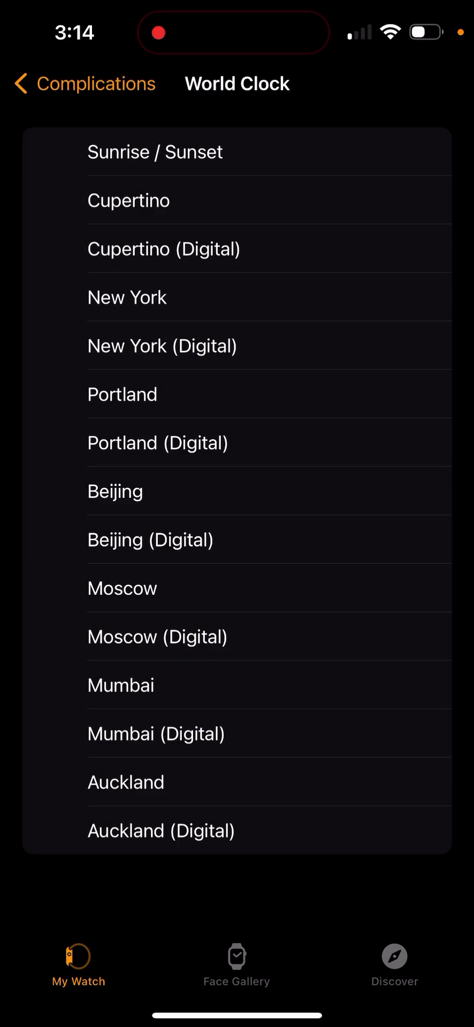
click(122, 587)
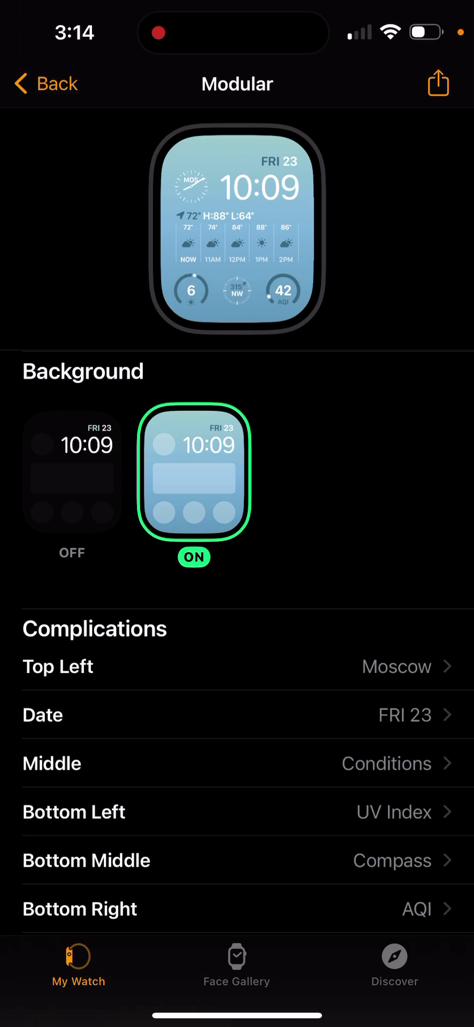
- Set the middle complication to the Mumbai world clock, replacing Conditions
click(237, 764)
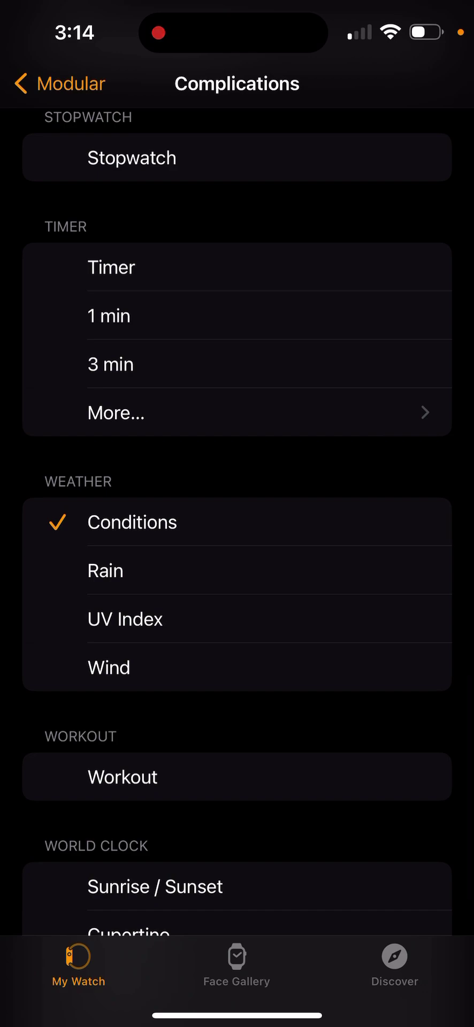
scroll(237, 535, down, 3)
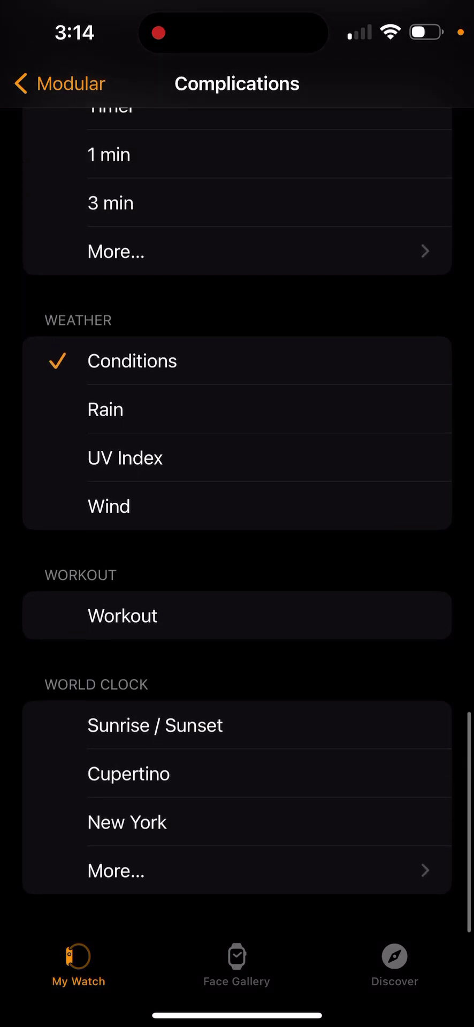
click(214, 871)
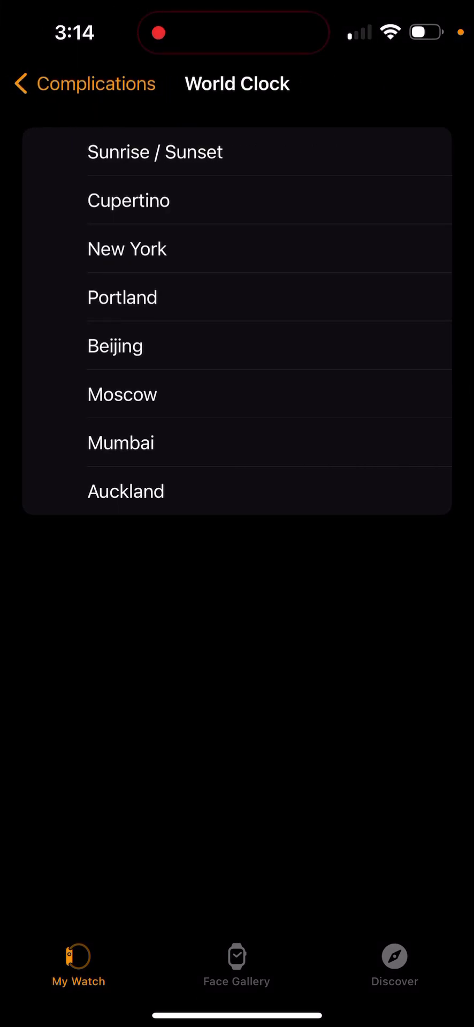
click(161, 442)
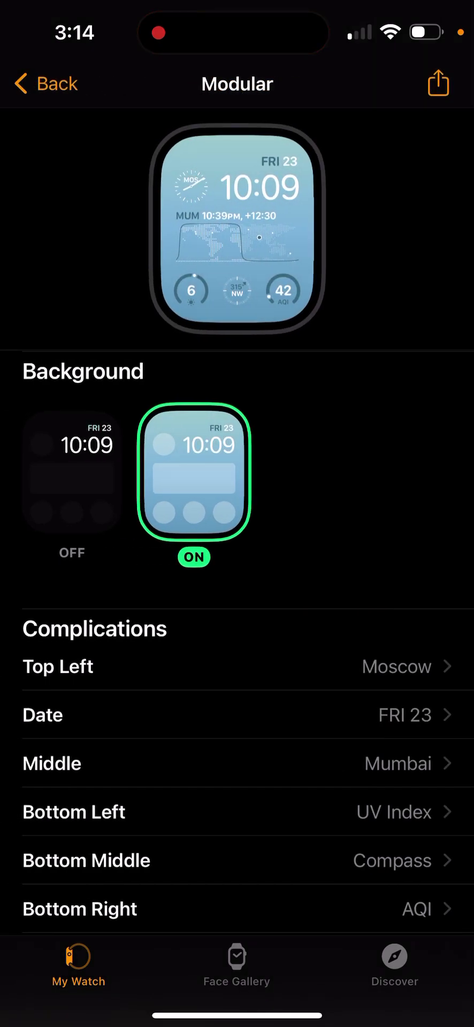
- Set the bottom-left complication to the Beijing (Digital) world clock, replacing UV Index
click(237, 812)
scroll(237, 535, down, 5)
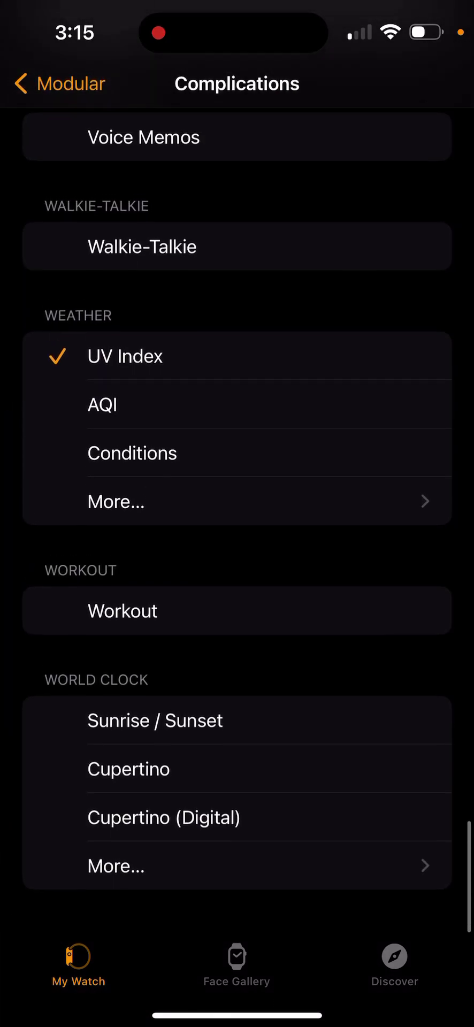
click(237, 867)
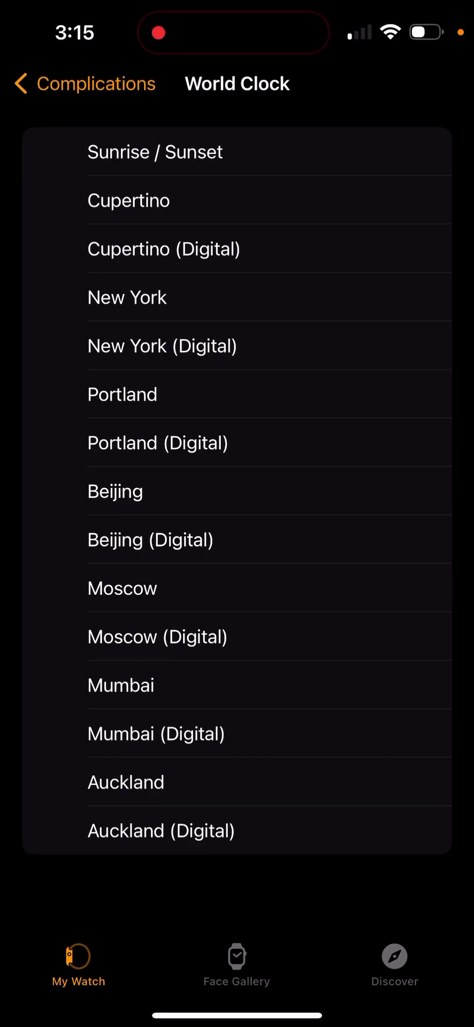
click(150, 540)
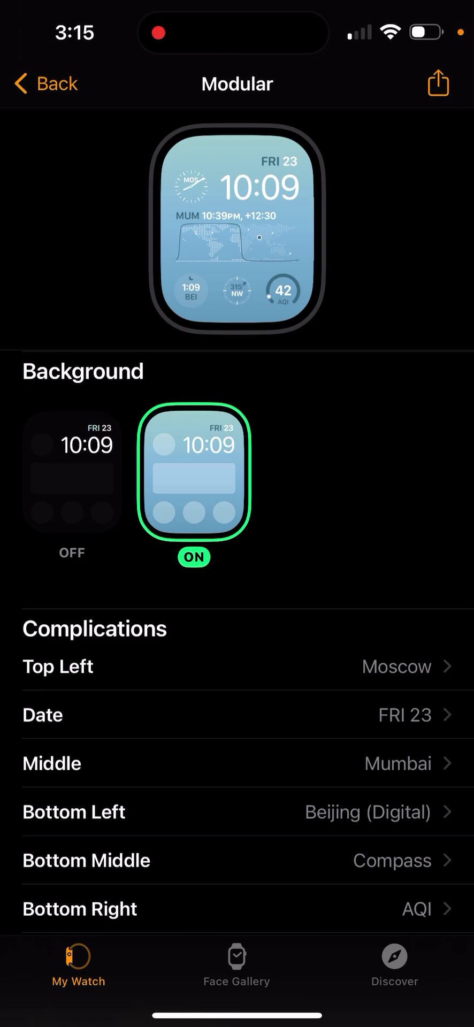
click(237, 860)
- Replace the bottom-middle Compass complication with the Auckland world clock
scroll(237, 535, down, 5)
scroll(237, 535, down, 5)
scroll(237, 535, down, 5)
scroll(237, 535, down, 9)
scroll(237, 535, down, 10)
scroll(237, 535, down, 10)
scroll(237, 535, down, 10)
scroll(237, 535, down, 5)
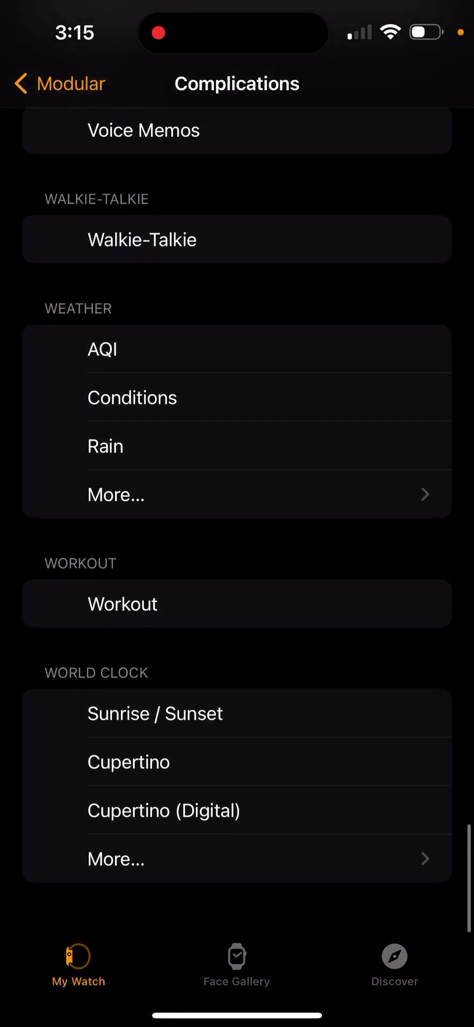
click(116, 871)
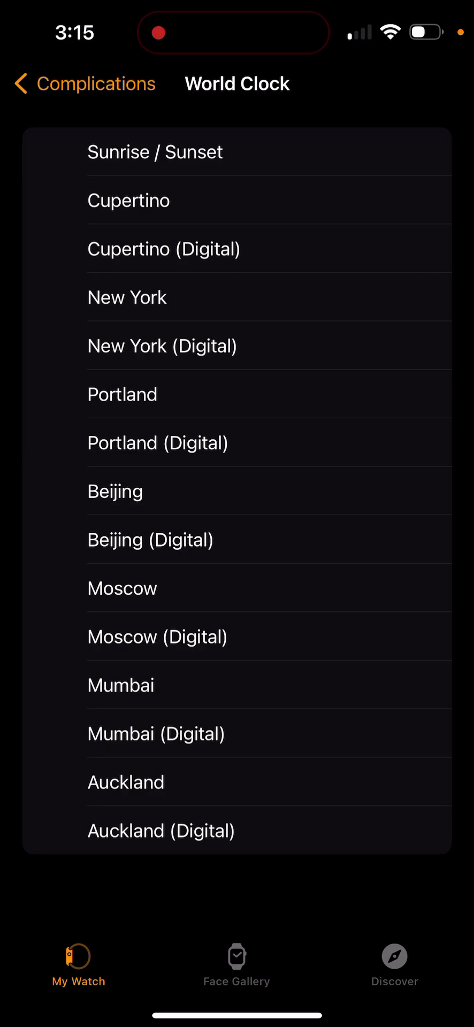
click(126, 783)
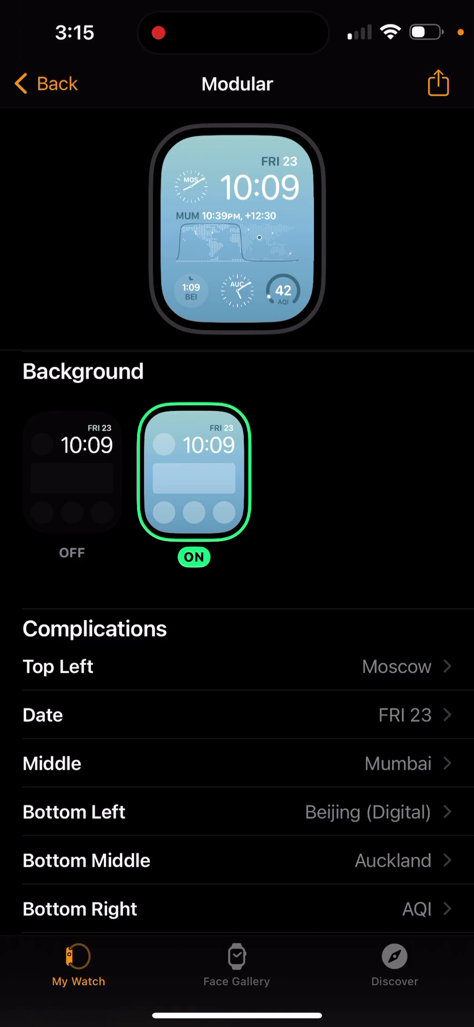
scroll(237, 642, down, 5)
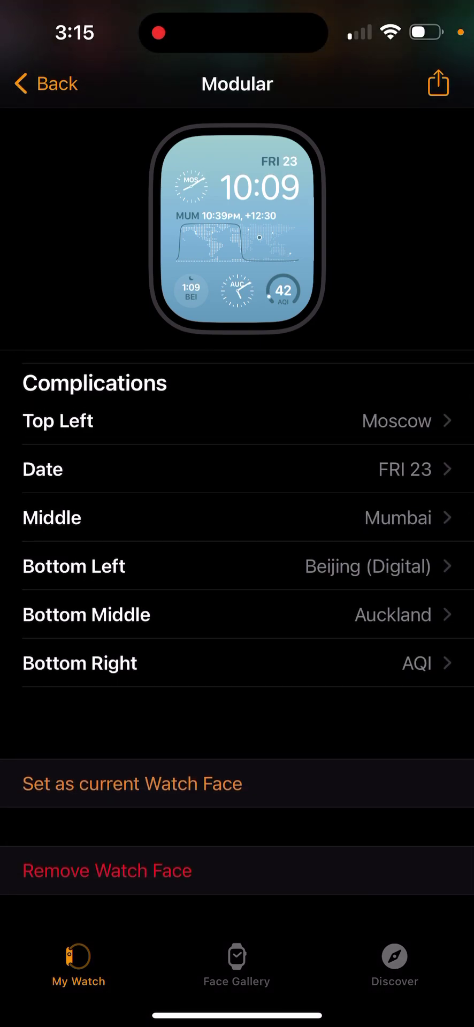
click(237, 663)
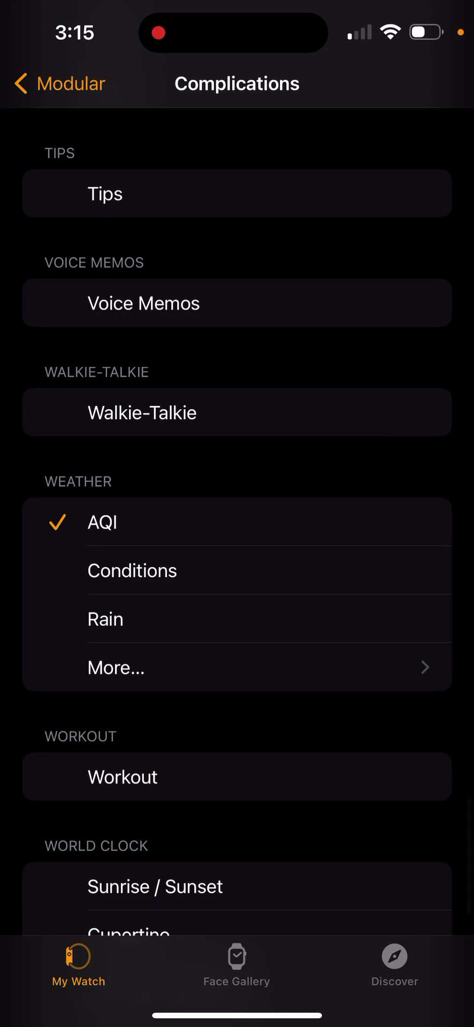
- Set the bottom-right complication to the Cupertino world clock, replacing AQI
scroll(237, 503, down, 3)
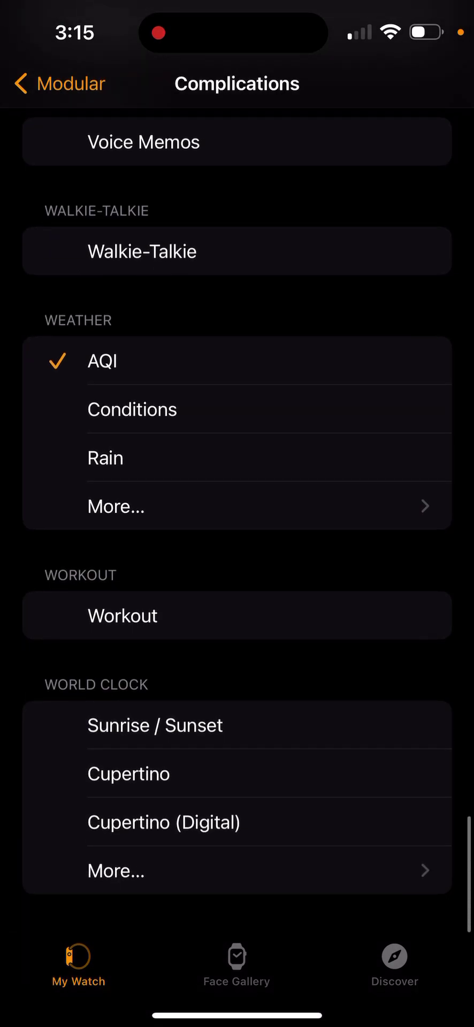
click(160, 773)
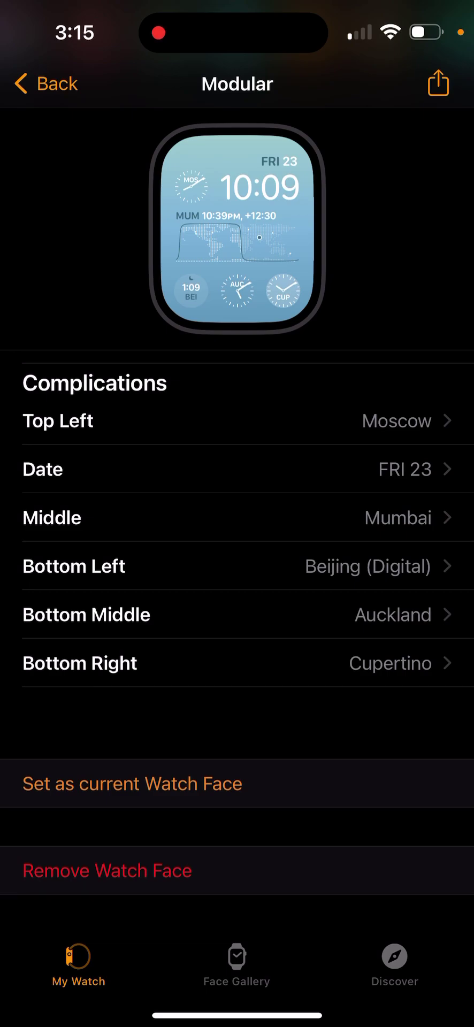
- Make the five-world-clock Modular face the current watch face
click(132, 783)
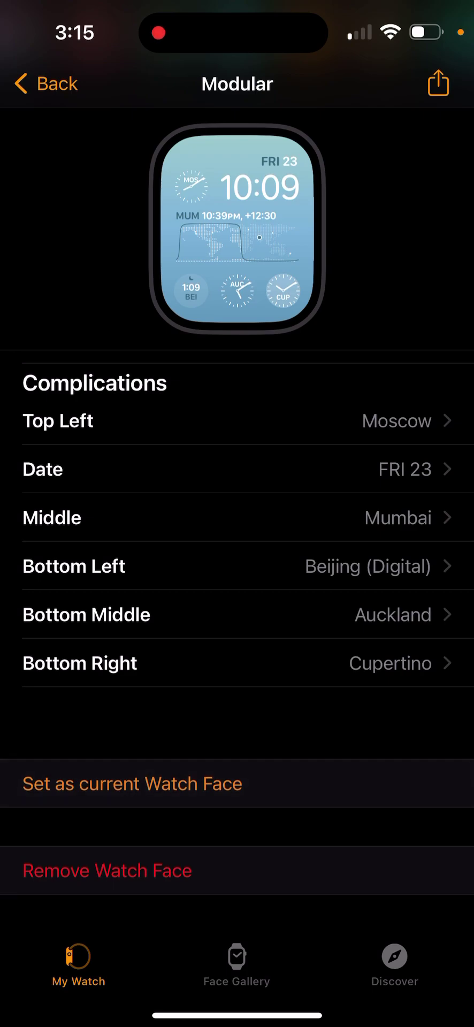